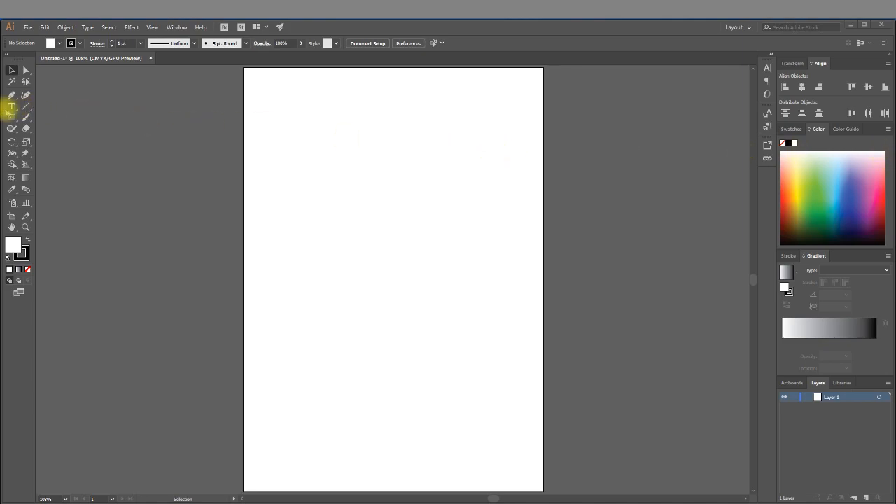
# Draw a square about 222 pt wide in the upper part of the artboard
pyautogui.click(12, 107)
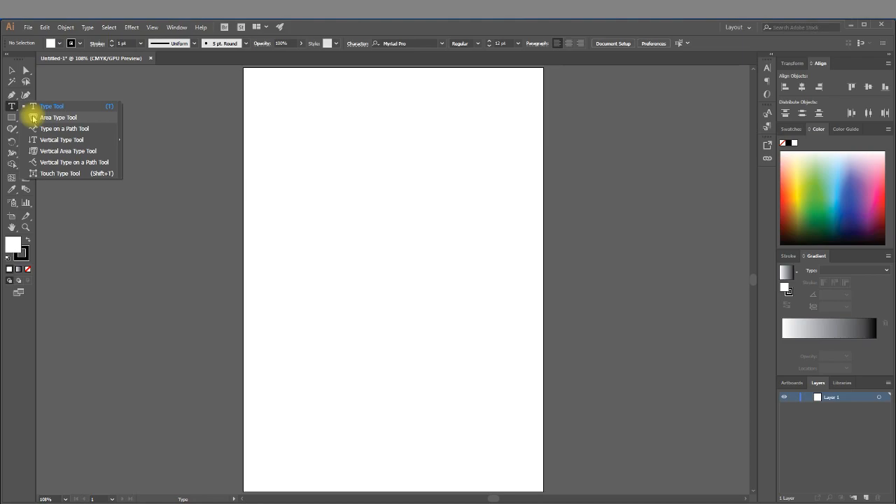
pyautogui.click(405, 36)
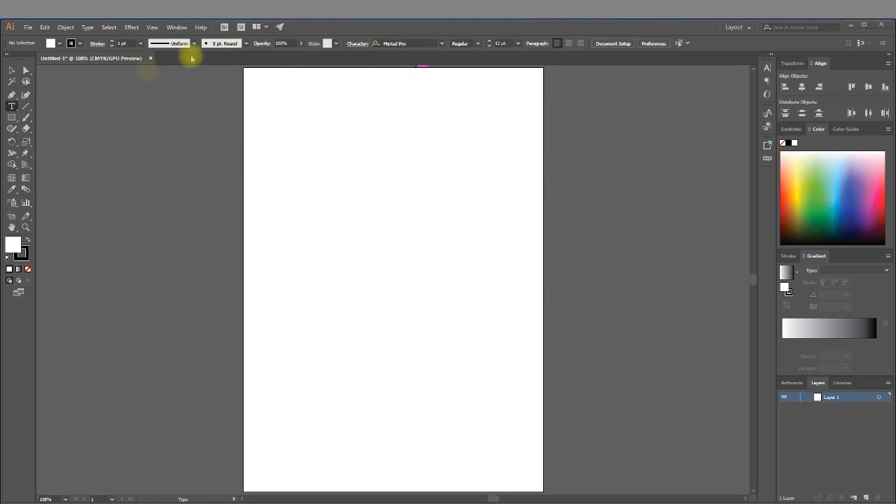
pyautogui.click(11, 118)
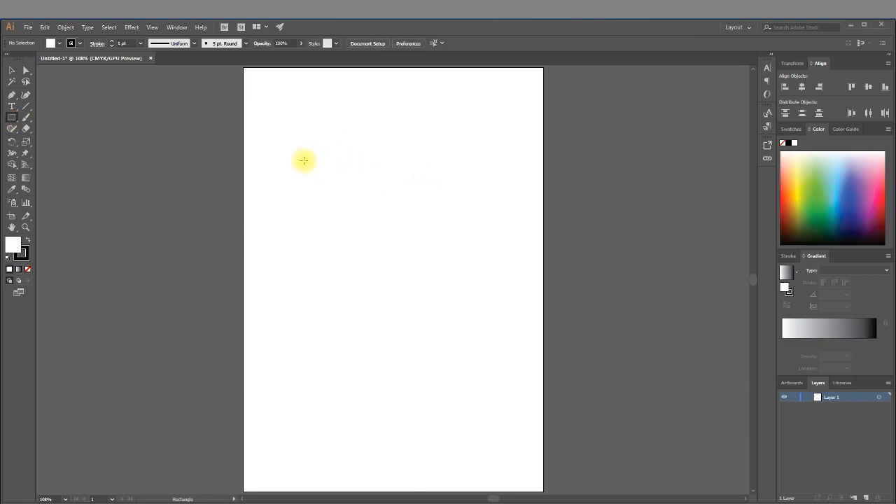
pyautogui.moveTo(301, 154); pyautogui.dragTo(413, 225)
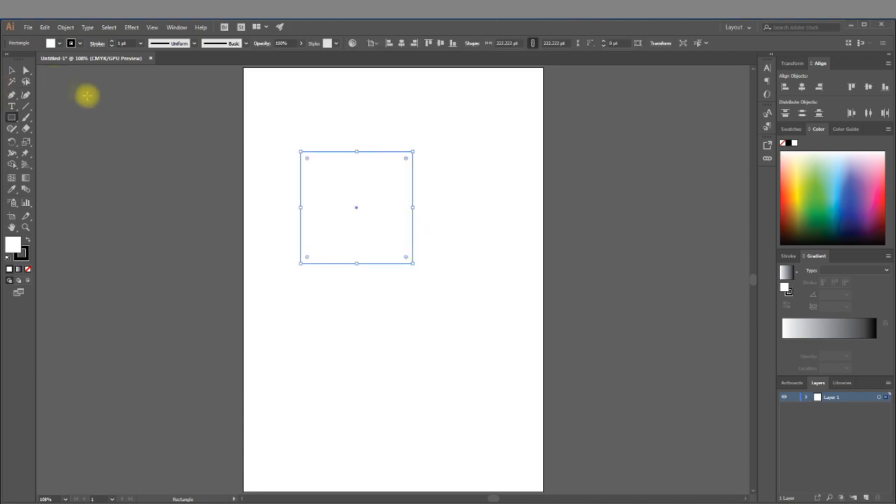
# Convert the square into a text area with the Area Type Tool, starting from its path
pyautogui.moveTo(12, 109); pyautogui.dragTo(35, 116)
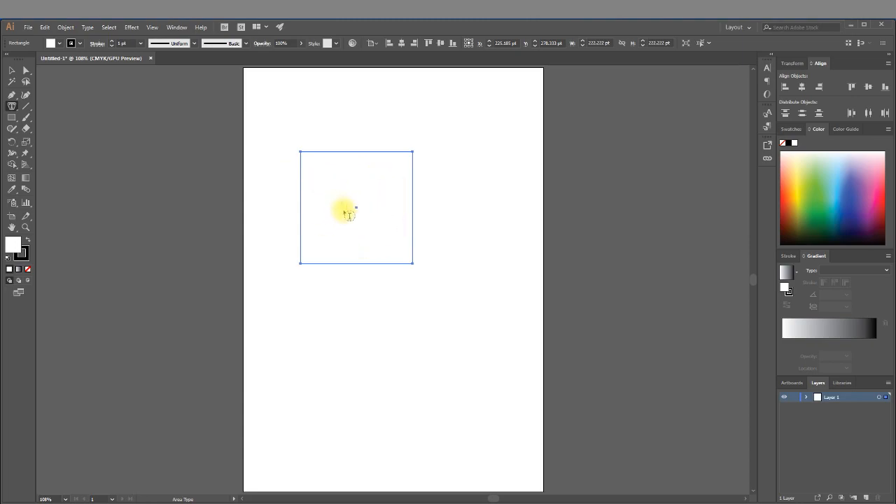
pyautogui.click(382, 207)
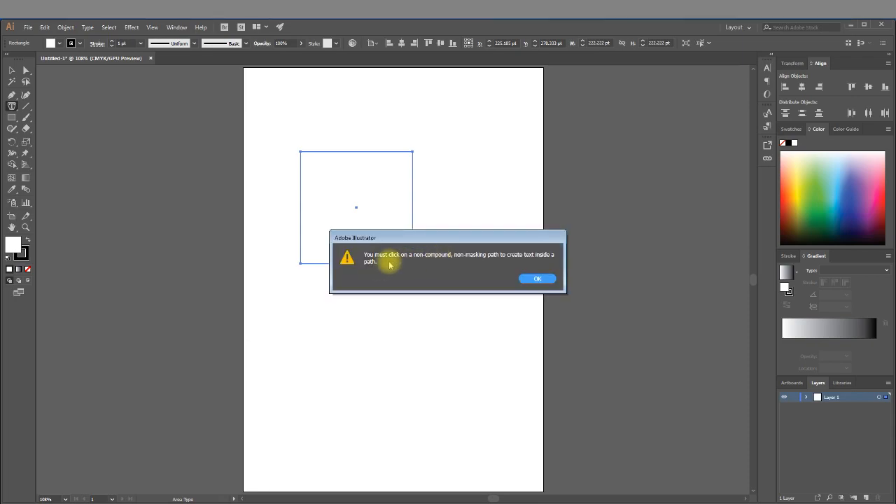
pyautogui.click(529, 279)
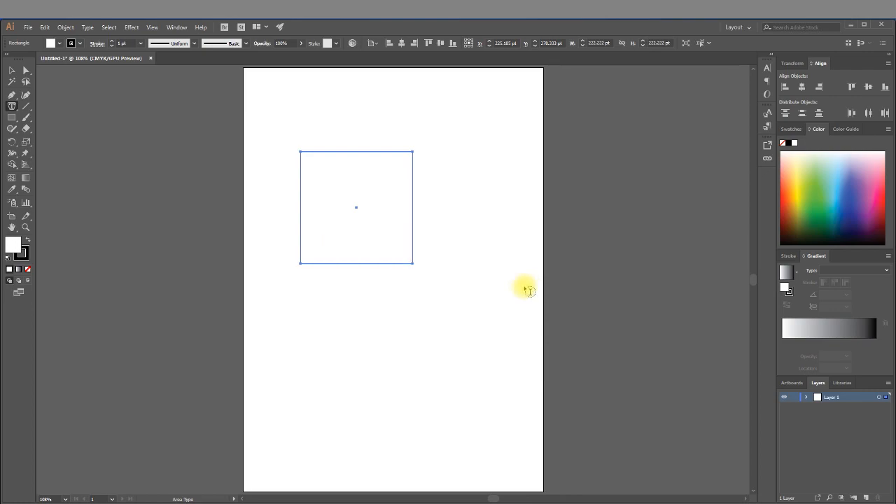
pyautogui.click(306, 157)
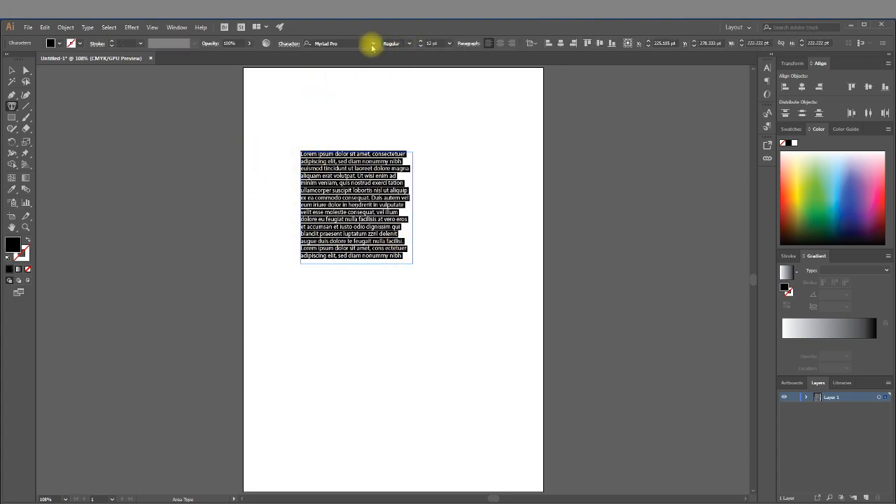
# Set the font of the placeholder text in the square to Times New Roman
pyautogui.click(329, 44)
pyautogui.write('time')
pyautogui.press('Return')
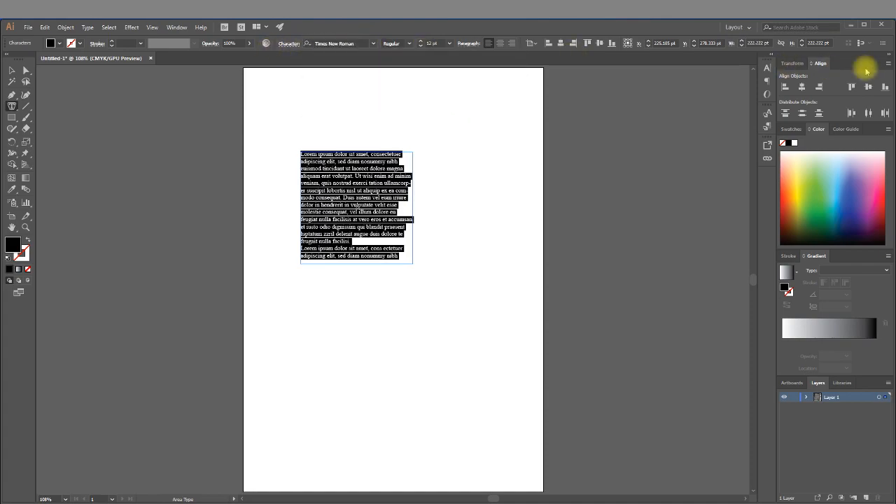
# Set the placeholder text's size to 22 pt and its font style to Italic
pyautogui.click(448, 43)
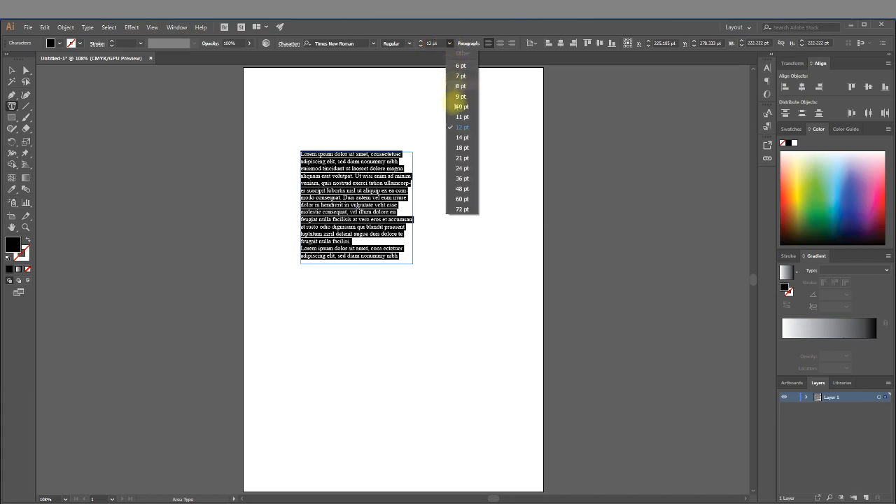
pyautogui.click(461, 148)
pyautogui.click(448, 43)
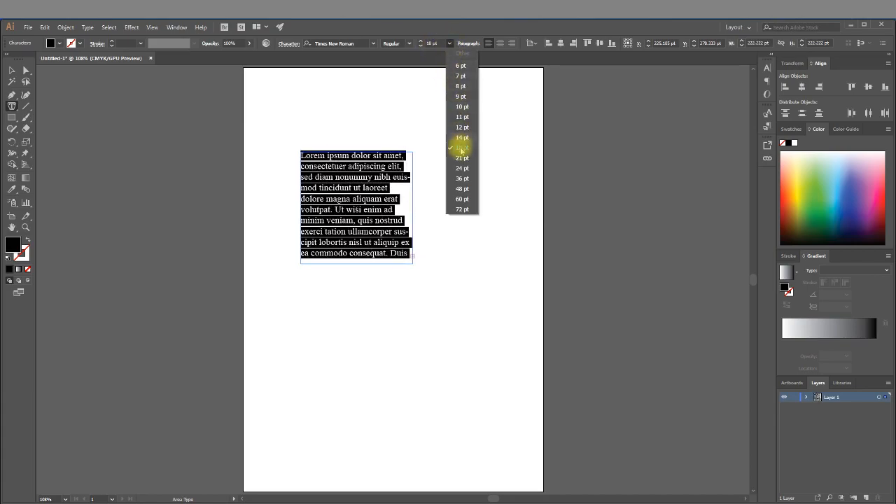
pyautogui.click(440, 44)
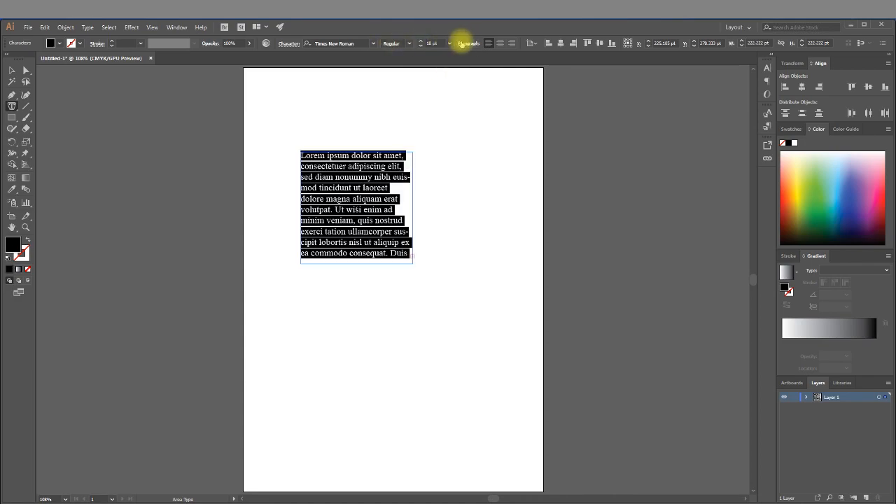
pyautogui.write('22')
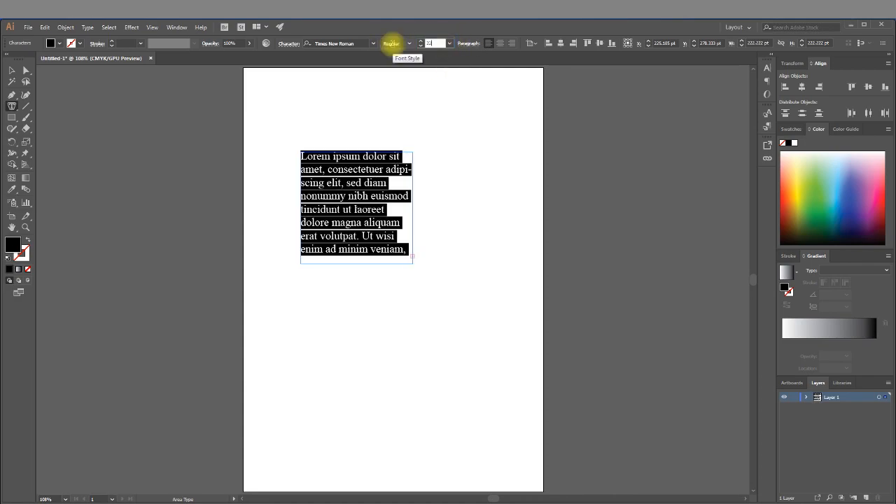
pyautogui.click(410, 44)
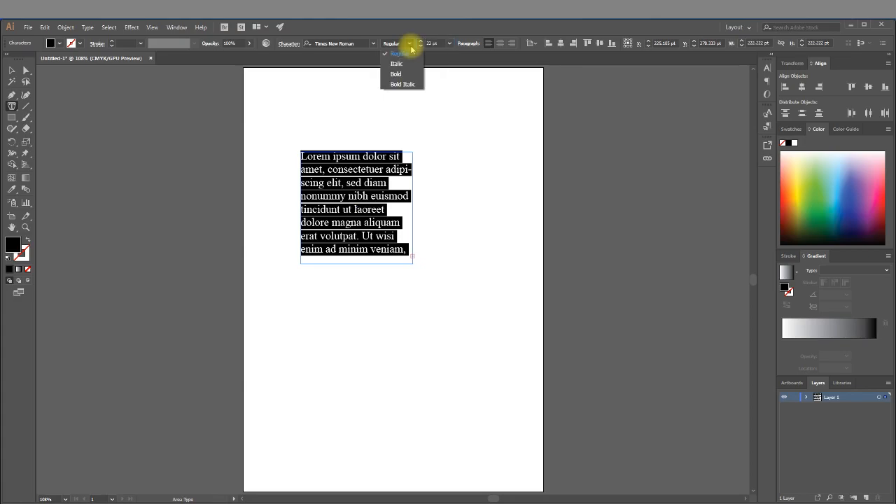
pyautogui.click(396, 64)
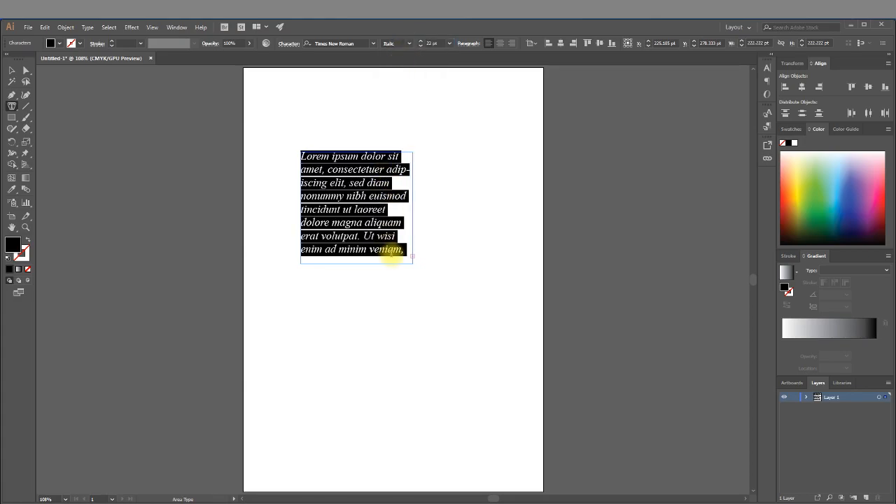
# Replace the placeholder text with "Hello. In this video you will learn how to use Area Type Tool in Adobe Illustrator CC 2018. For more up"
pyautogui.press('BackSpace')
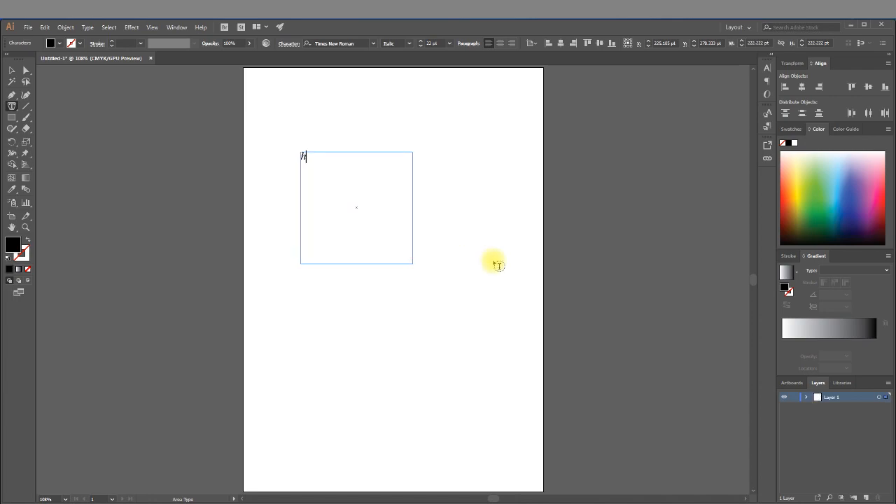
pyautogui.write('Hello. In this video you')
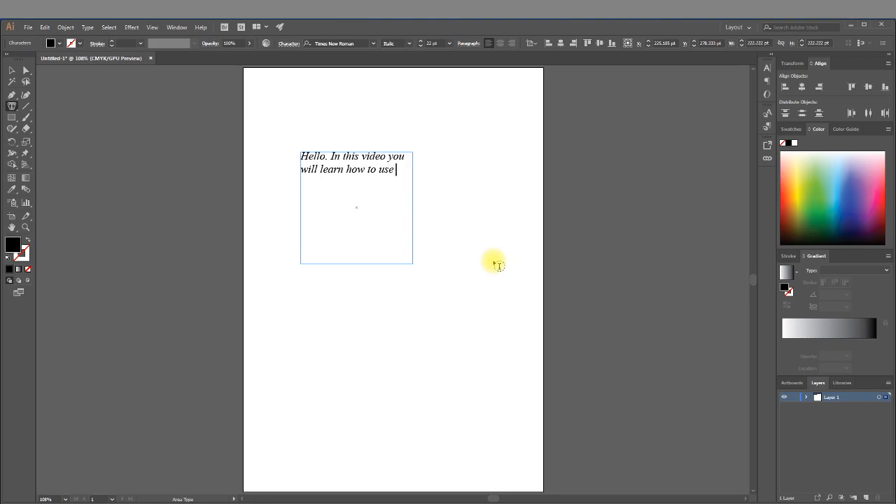
pyautogui.write('a Type Tool in Adobe Illustrator CC 2018. For more up')
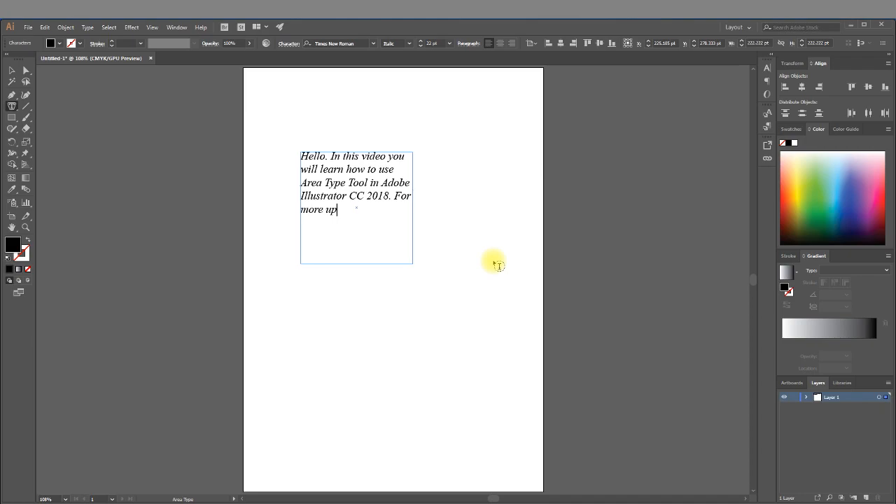
# Complete the paragraph so it ends "For more updates please subsribe the channel and click the bell button. Like the video please"
pyautogui.write('lease subsribe the channel and click the bellow')
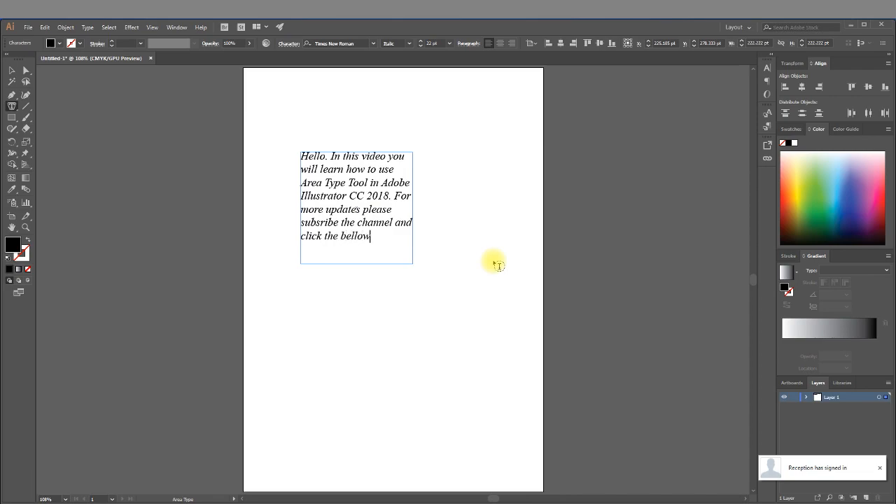
pyautogui.press('BackSpace')
pyautogui.write('button. Like the video please')
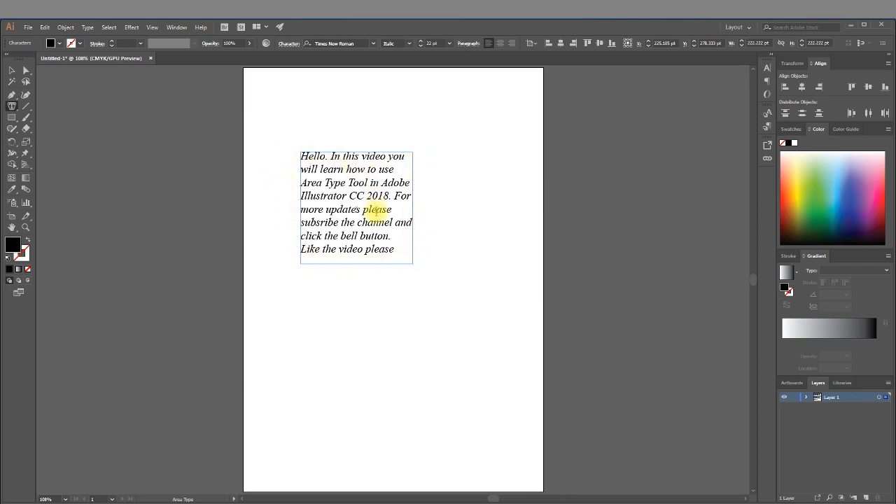
# Center-align the whole paragraph in the square and deselect the text area
pyautogui.moveTo(394, 249); pyautogui.dragTo(294, 150)
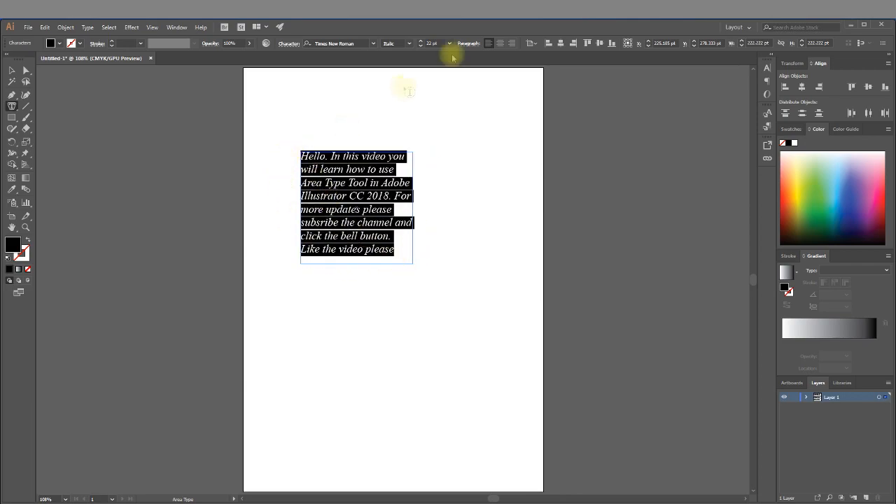
pyautogui.click(499, 45)
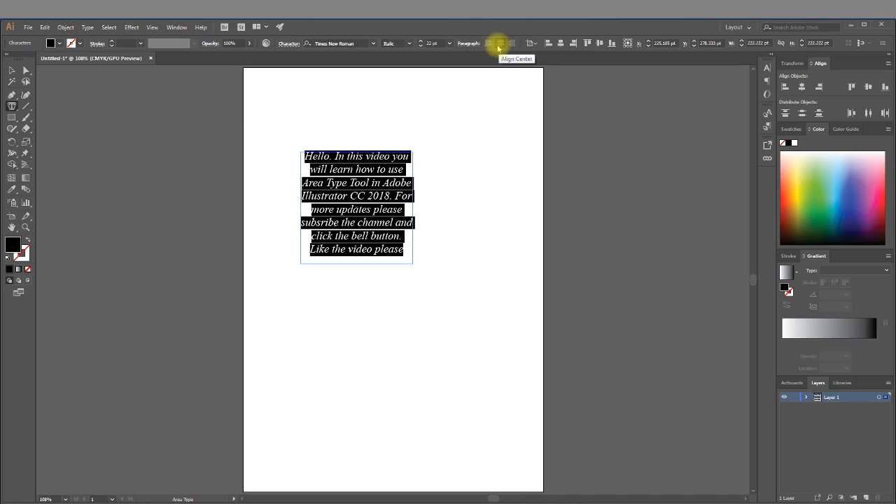
pyautogui.click(11, 70)
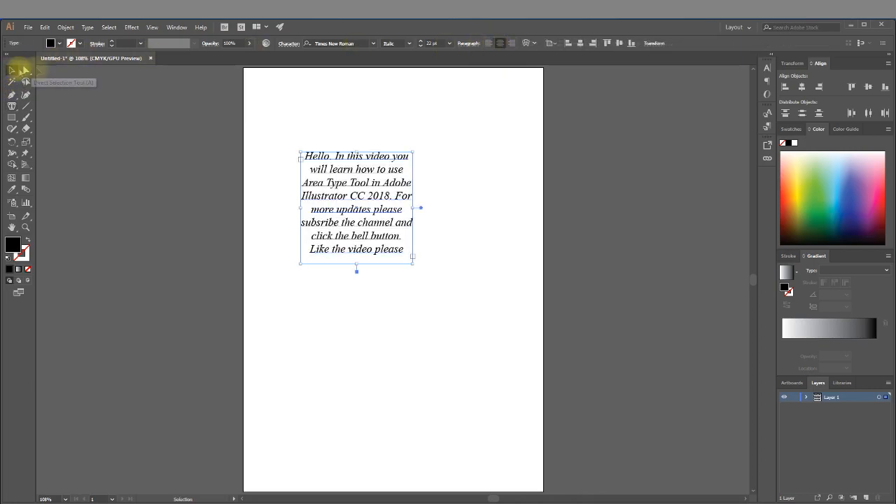
pyautogui.click(473, 206)
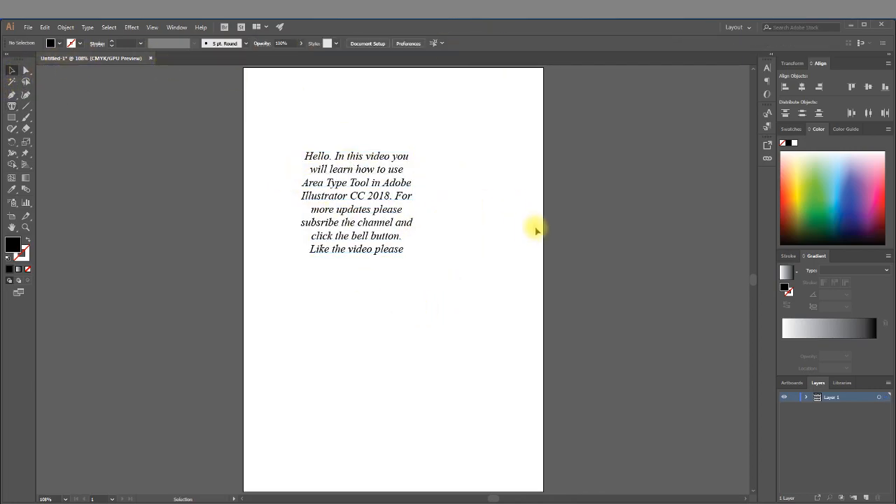
# Draw a circle about 265 pt in diameter and place it directly below the square paragraph
pyautogui.click(12, 118)
pyautogui.click(35, 136)
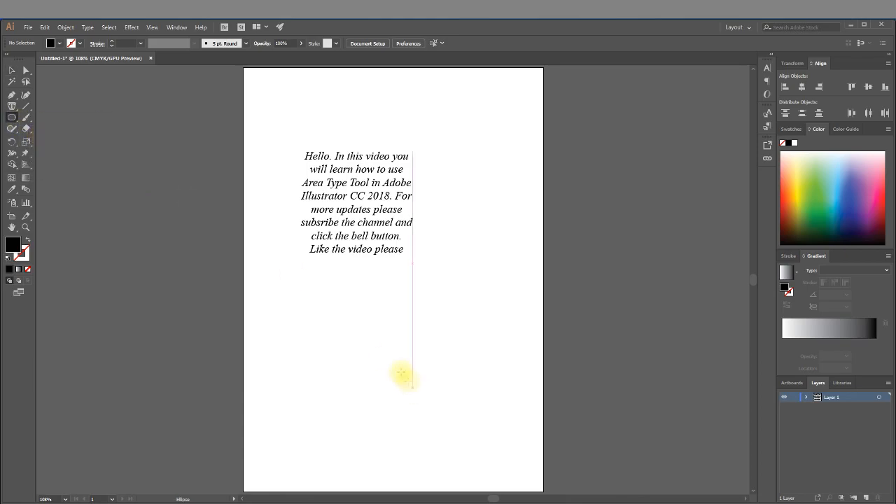
pyautogui.moveTo(357, 345)
pyautogui.mouseDown()
pyautogui.moveTo(486, 444)
pyautogui.moveTo(490, 477)
pyautogui.mouseUp()
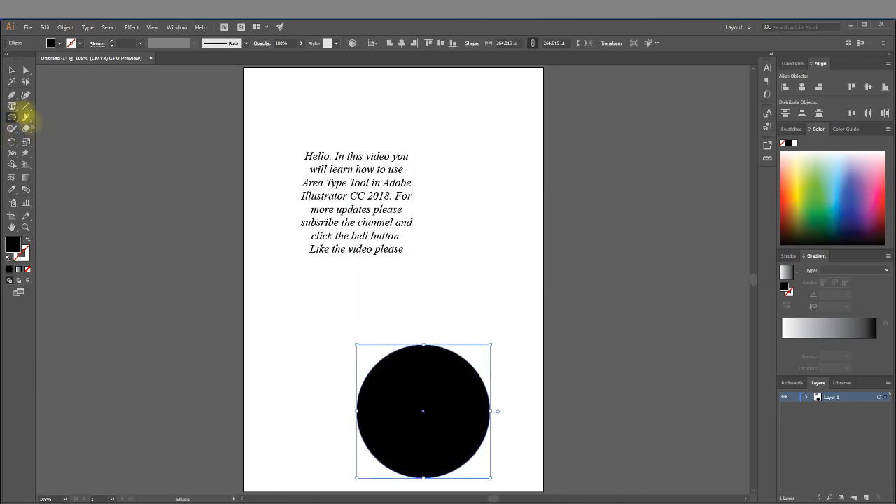
pyautogui.click(12, 70)
pyautogui.moveTo(432, 391); pyautogui.dragTo(359, 333)
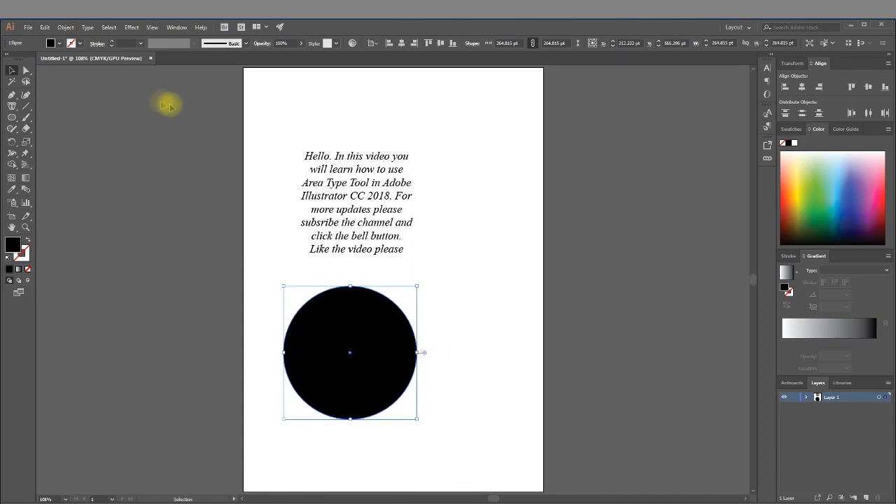
# Remove the circle's black fill by setting its fill to None
pyautogui.click(60, 45)
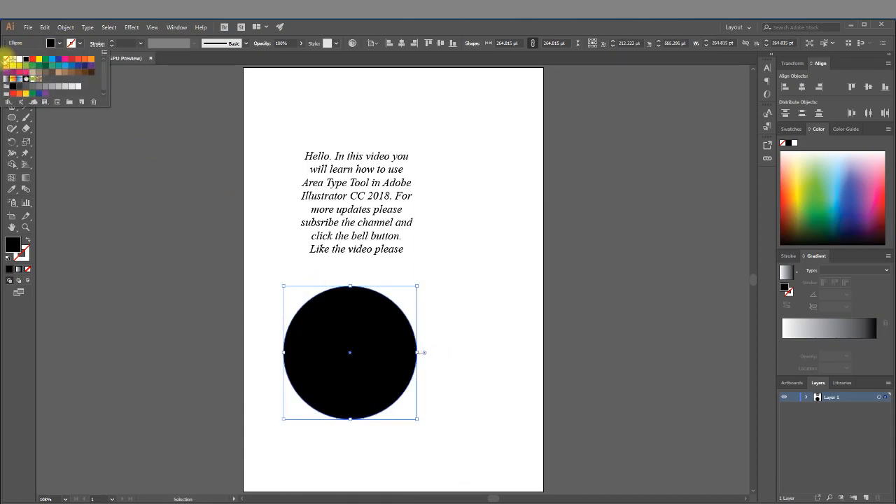
pyautogui.click(10, 62)
pyautogui.click(119, 135)
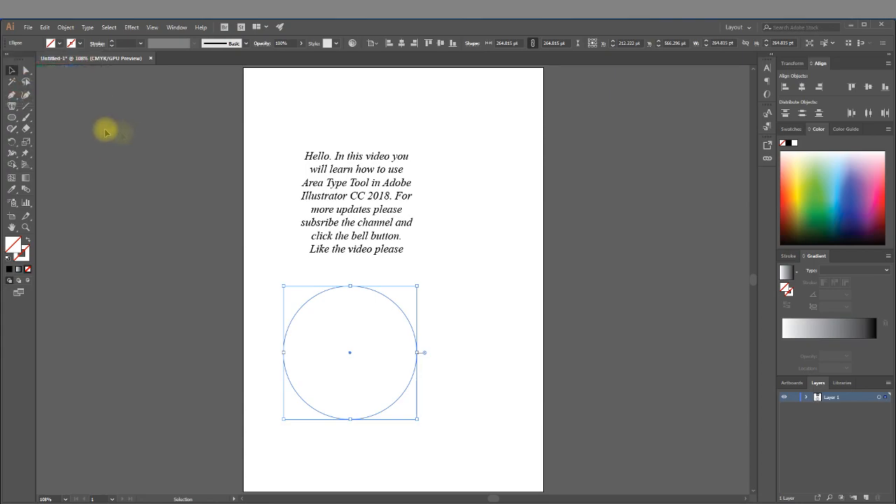
# Turn the circle into area type reading "Hello. In this video you will learn how to use Area Type Tool in Adobe Illustrator CC 2018"
pyautogui.click(12, 107)
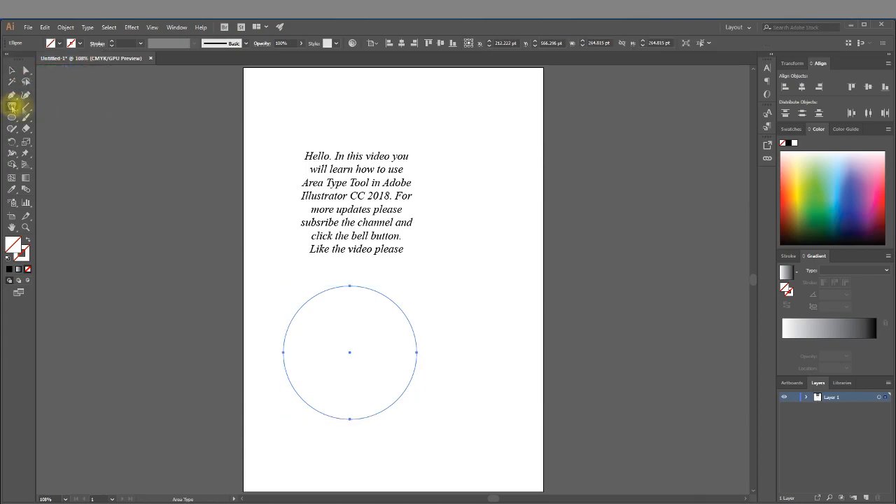
pyautogui.click(355, 288)
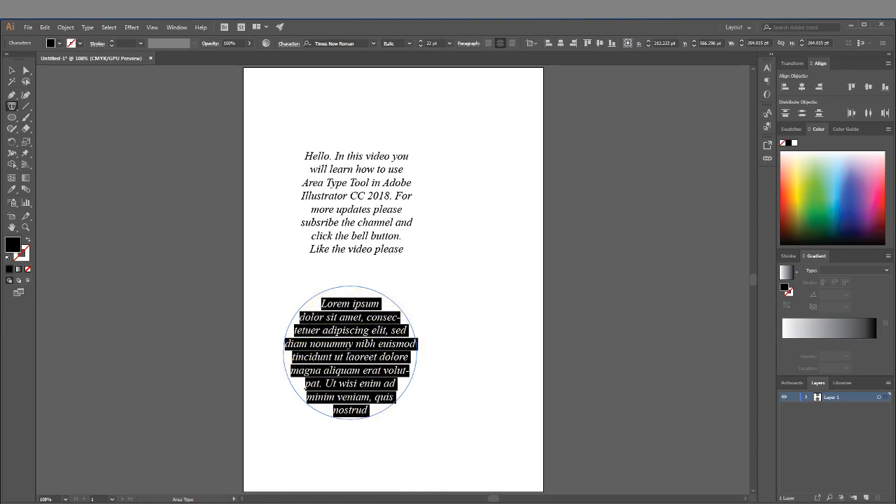
pyautogui.write('Hello')
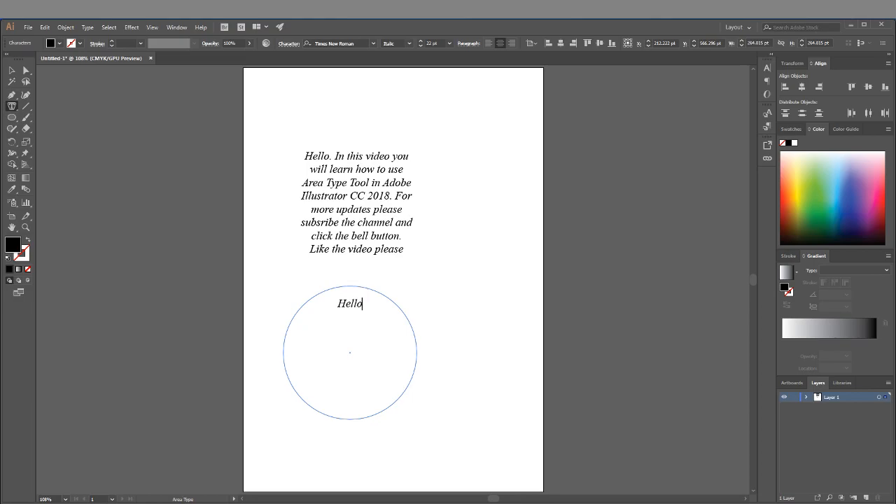
pyautogui.write('. In this video you')
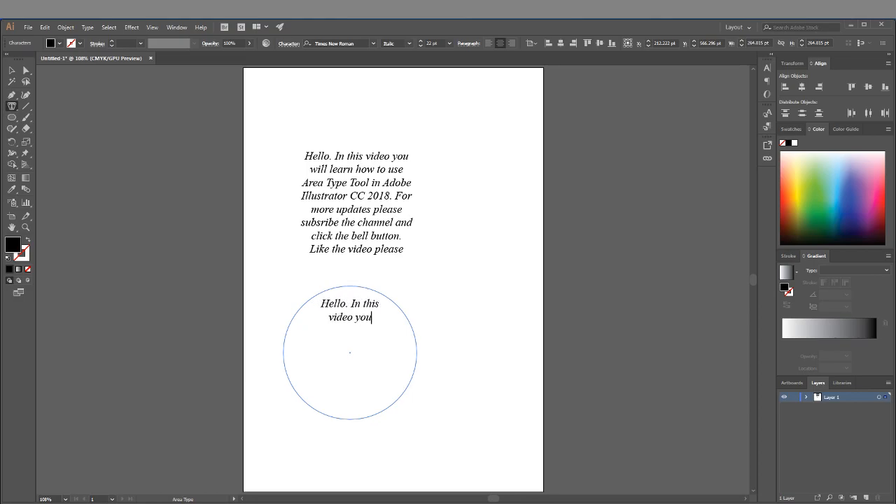
pyautogui.write(' will learn ')
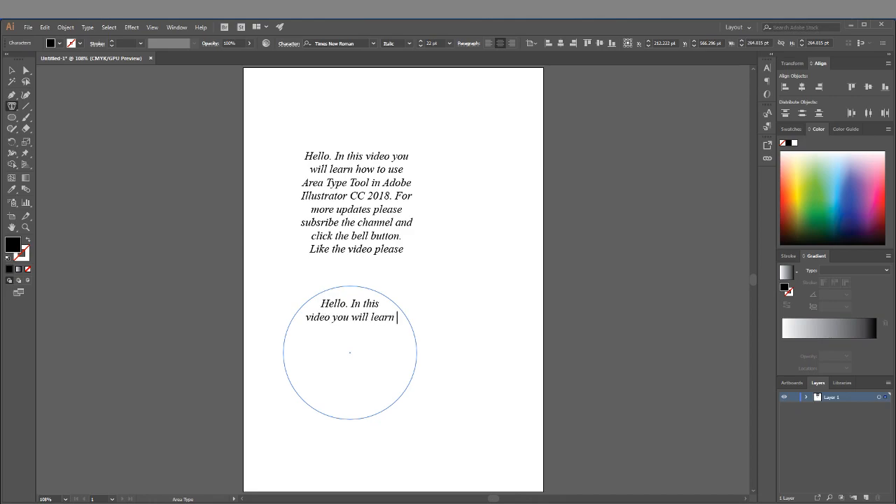
pyautogui.write('how to use Area Type T')
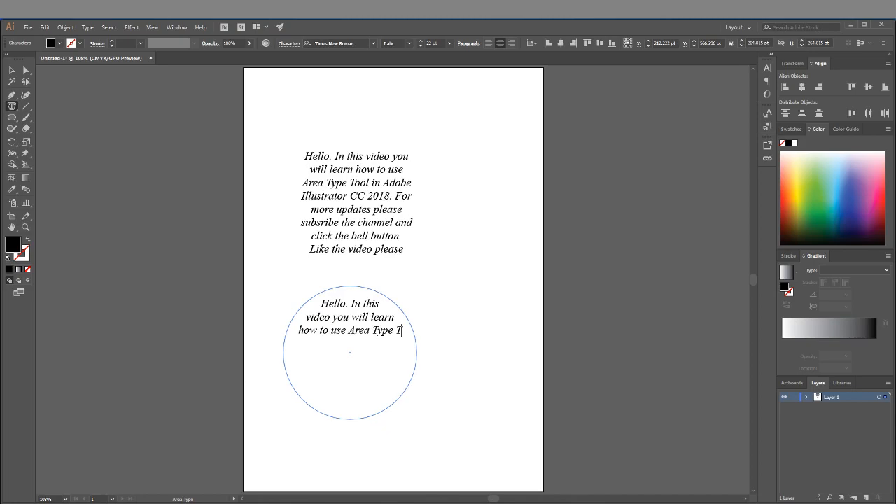
pyautogui.write('ool in Adobe ')
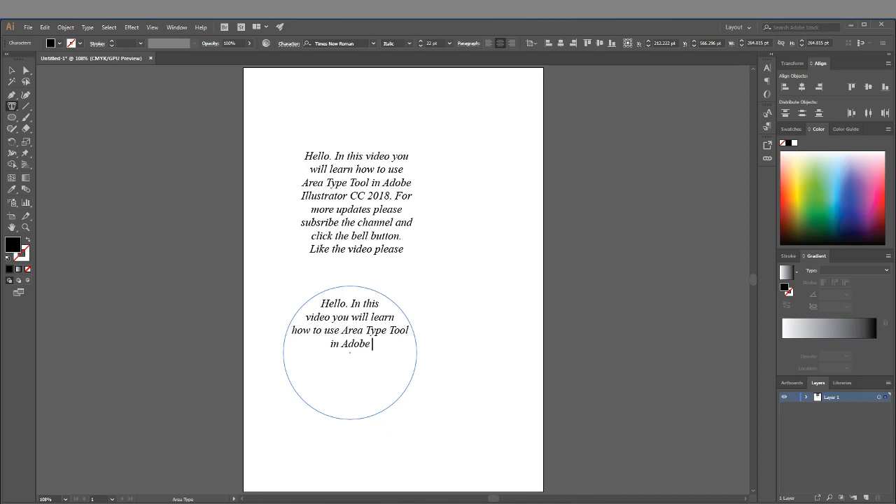
pyautogui.write('Illustrato')
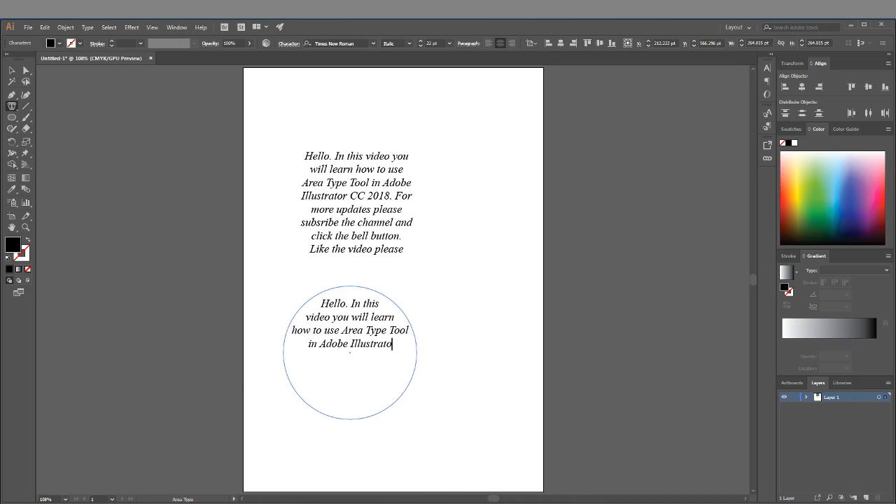
pyautogui.write('r CC 2018')
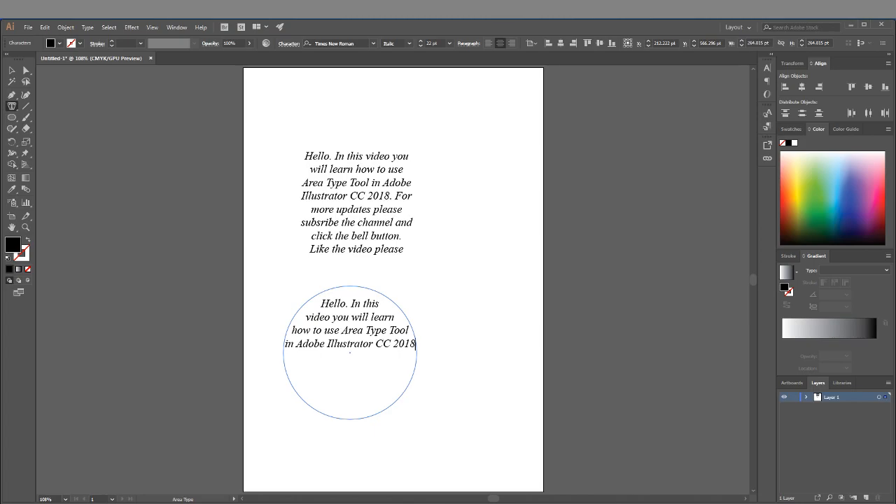
# Continue the circle's text after "2018" with ". Hit like if you like the video"
pyautogui.write('. If')
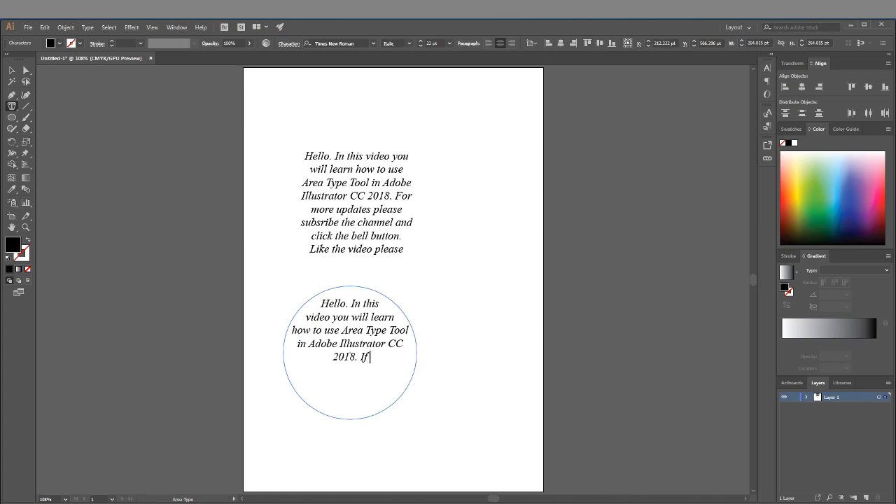
pyautogui.press('BackSpace')
pyautogui.press('BackSpace')
pyautogui.write('Hit like of')
pyautogui.press('BackSpace')
pyautogui.press('BackSpace')
pyautogui.write('if you like the video')
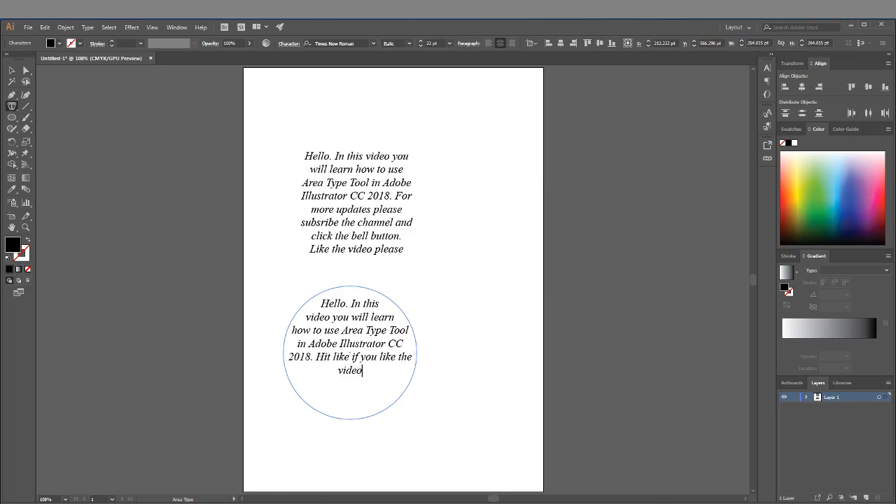
# Finish the circle's text with "and write in the comment box if you have any question. Thank you" and deselect it
pyautogui.write(' and write in the co')
pyautogui.write('mment box i')
pyautogui.write('f')
pyautogui.write(' yo')
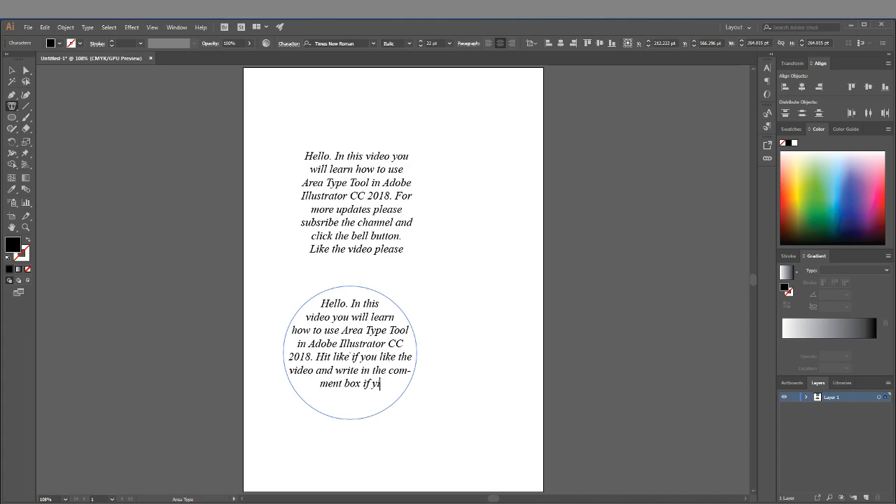
pyautogui.write('ave ')
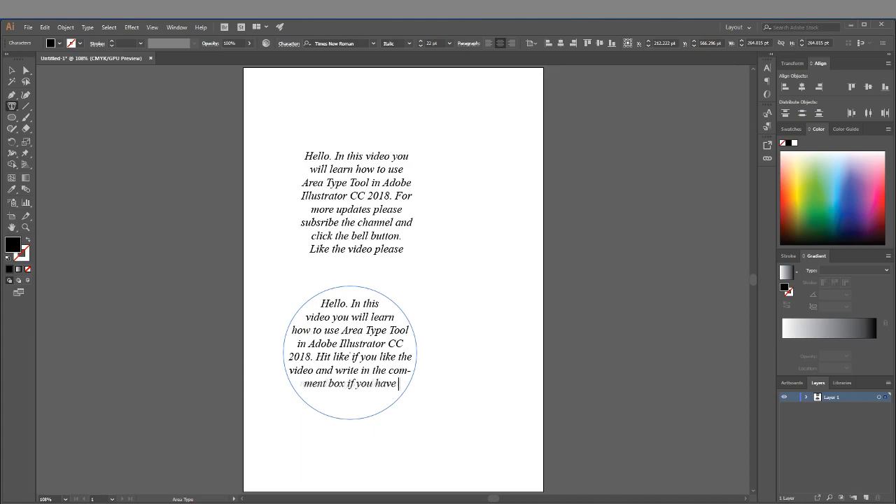
pyautogui.write('any questio')
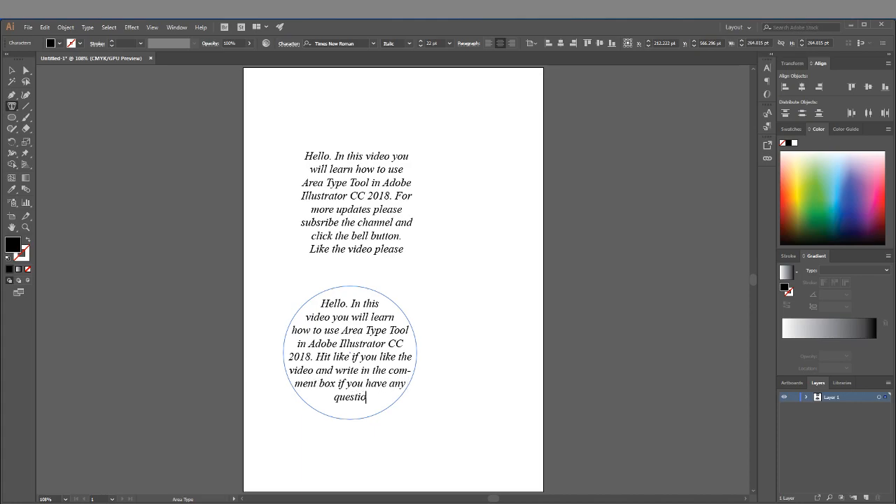
pyautogui.write('n. Thank you')
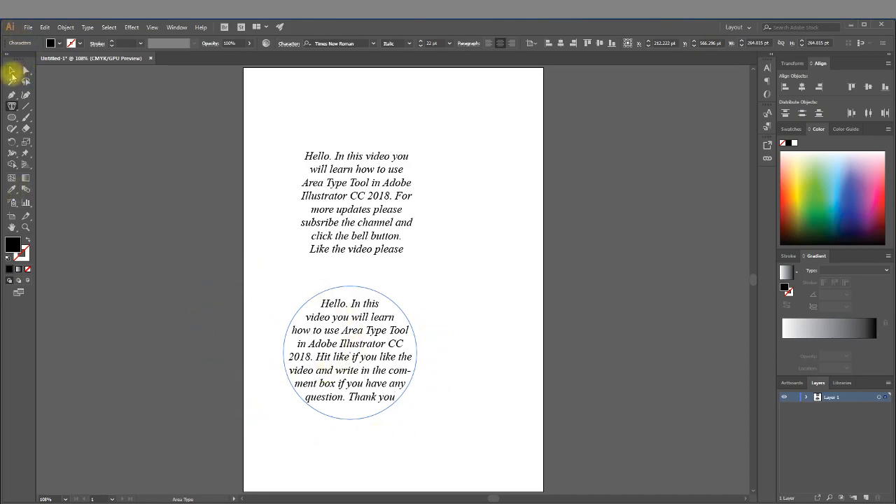
pyautogui.click(12, 70)
pyautogui.click(488, 269)
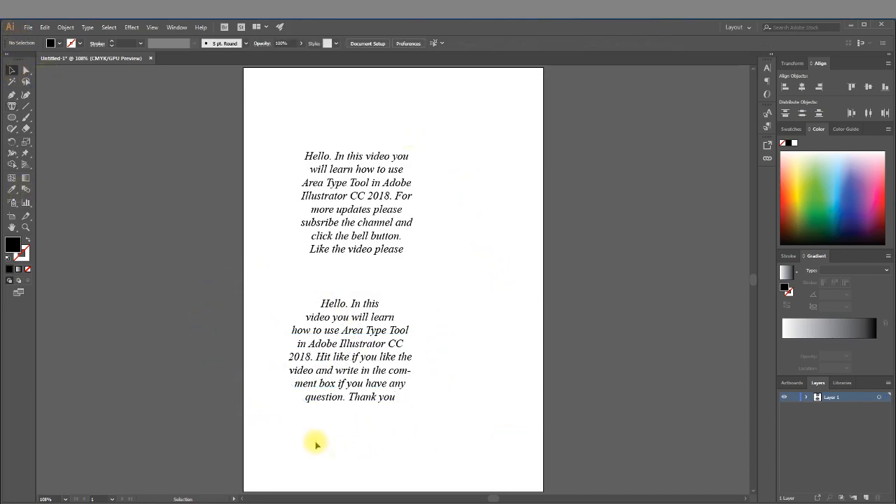
# Append "very much" after "Thank you" at the end of the circle's text and deselect the text area
pyautogui.click(362, 400)
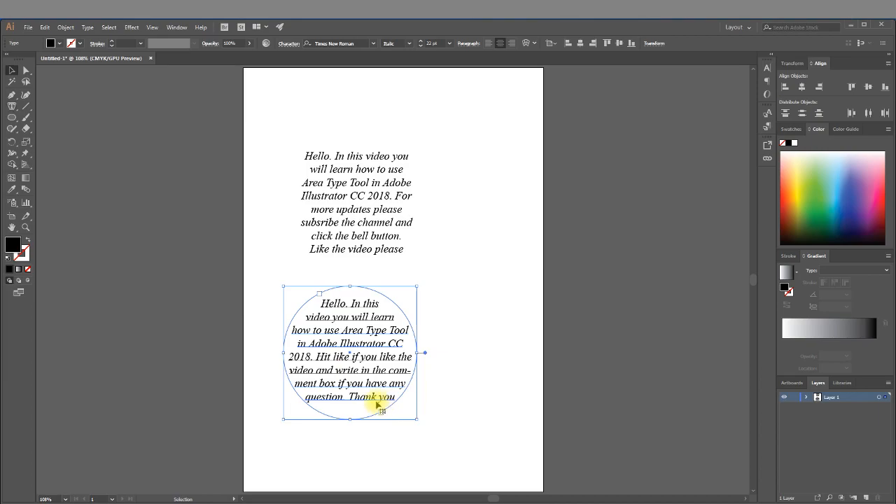
pyautogui.doubleClick(381, 397)
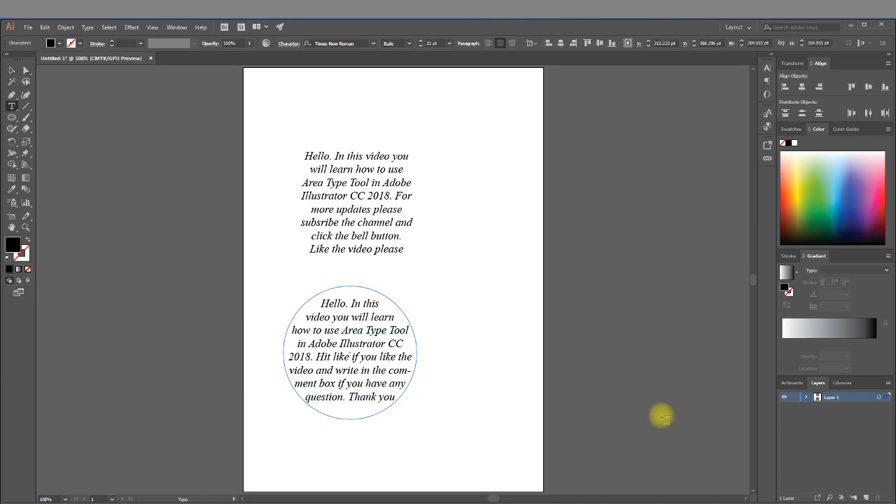
pyautogui.write('much')
pyautogui.click(490, 273)
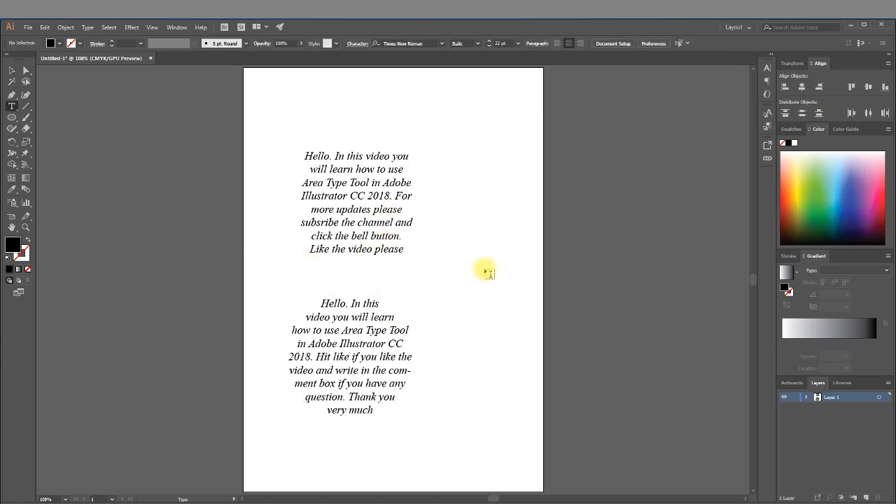